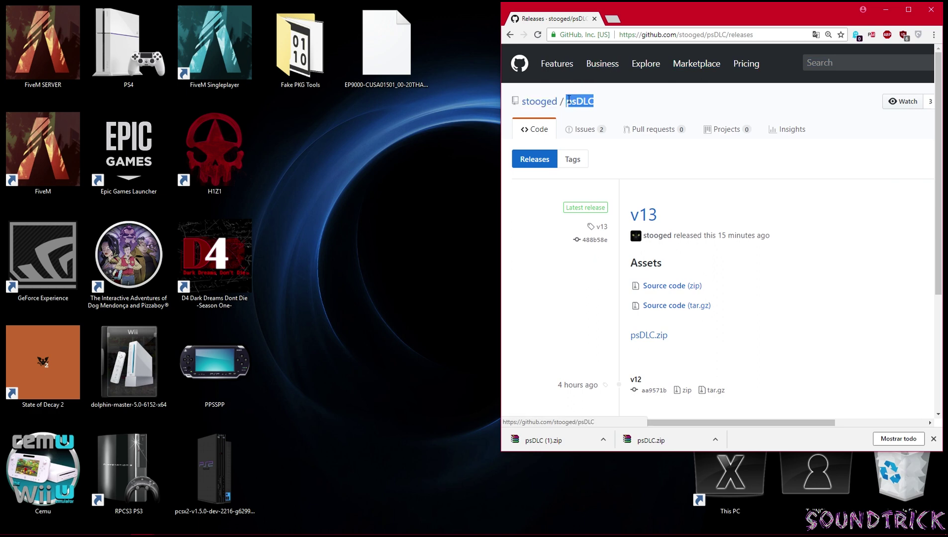
# Download psDLC.zip from the v13 release on the psDLC releases page and save it to the Desktop.
pyautogui.click(634, 36)
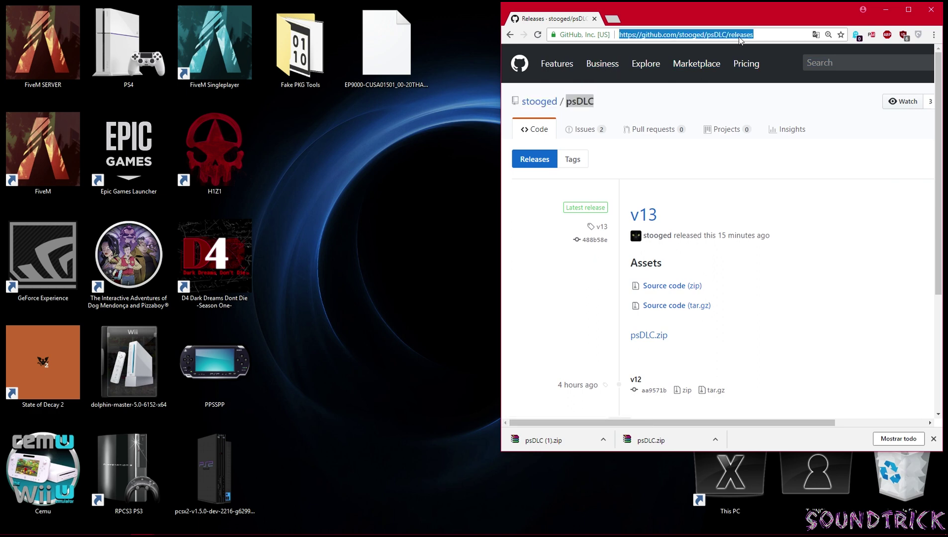
pyautogui.scroll(-3, 632, 162)
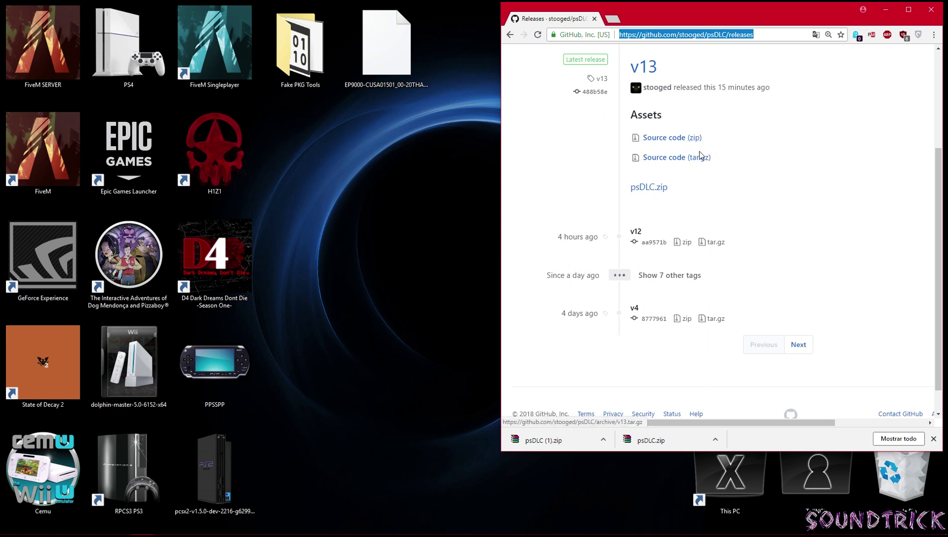
pyautogui.moveTo(677, 193); pyautogui.dragTo(630, 192)
pyautogui.click(650, 190)
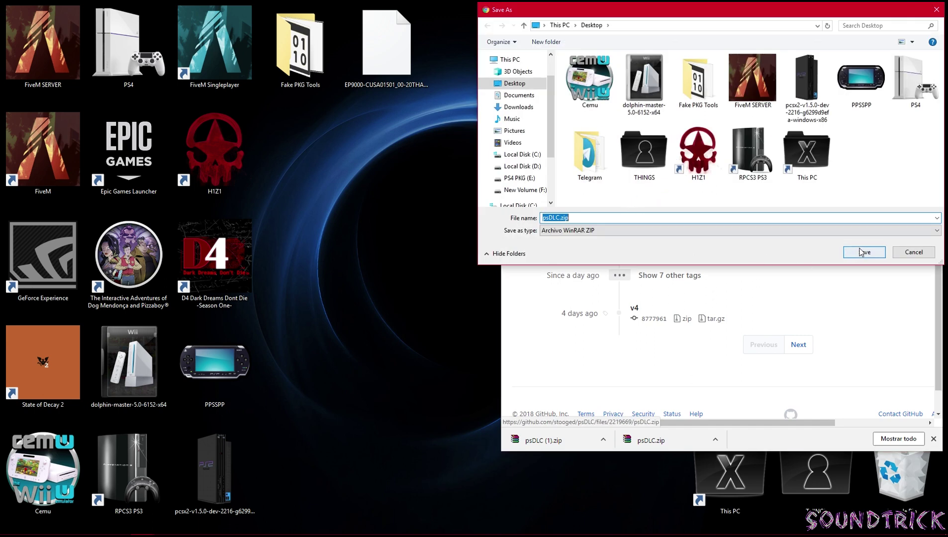
pyautogui.click(865, 253)
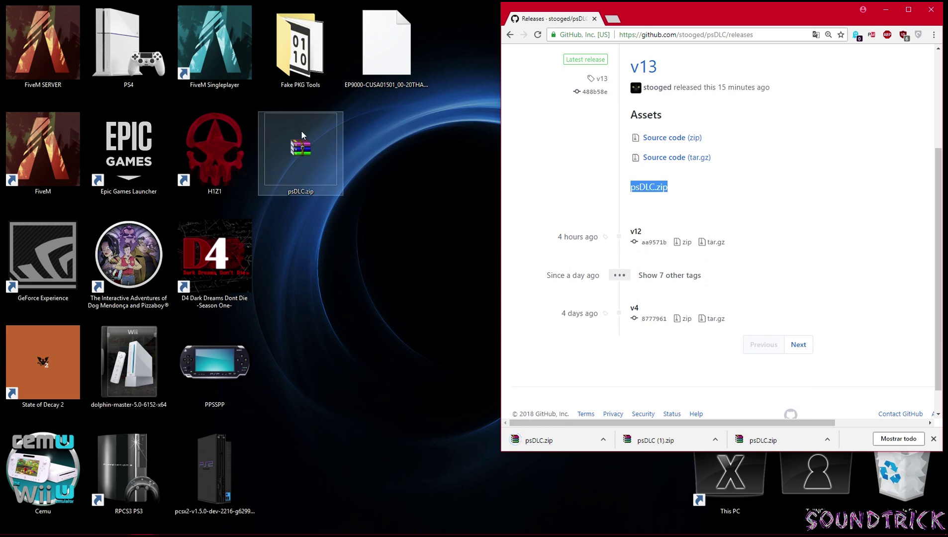
# Extract psDLC.exe from the downloaded archive to the desktop and delete psDLC.zip.
pyautogui.doubleClick(311, 156)
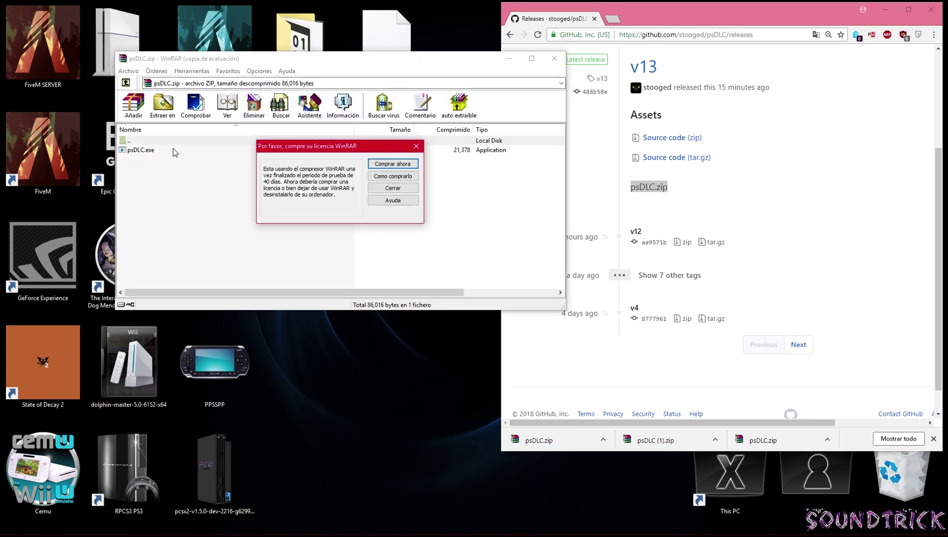
pyautogui.click(416, 146)
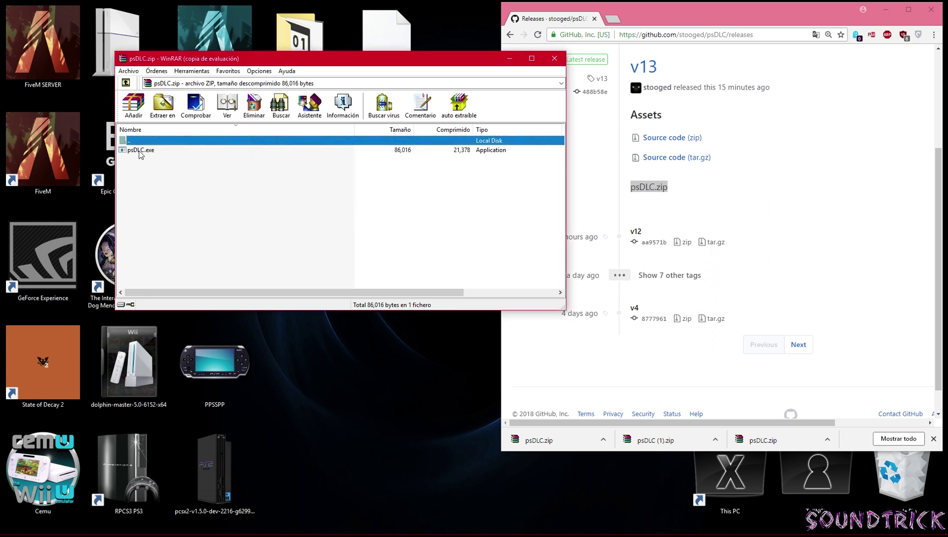
pyautogui.moveTo(140, 155); pyautogui.dragTo(406, 156)
pyautogui.click(554, 58)
pyautogui.rightClick(322, 156)
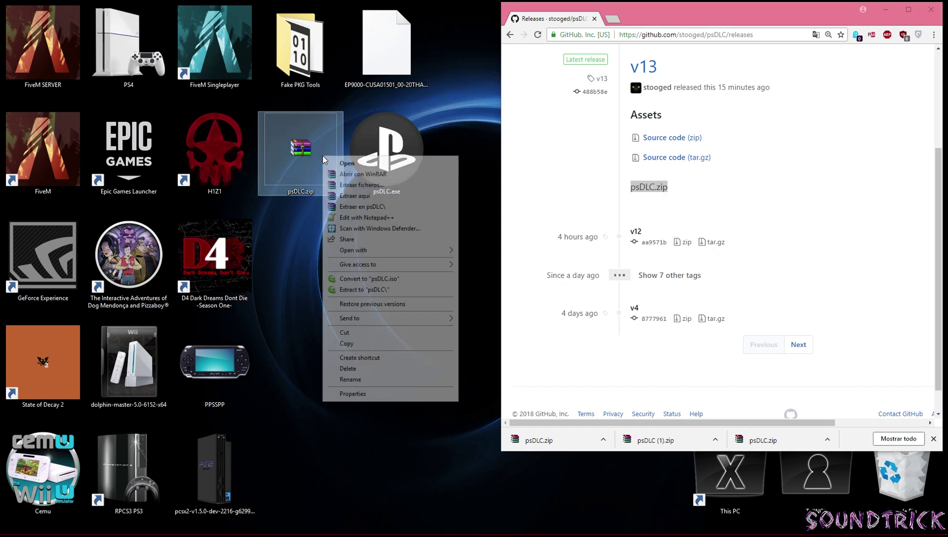
pyautogui.click(349, 369)
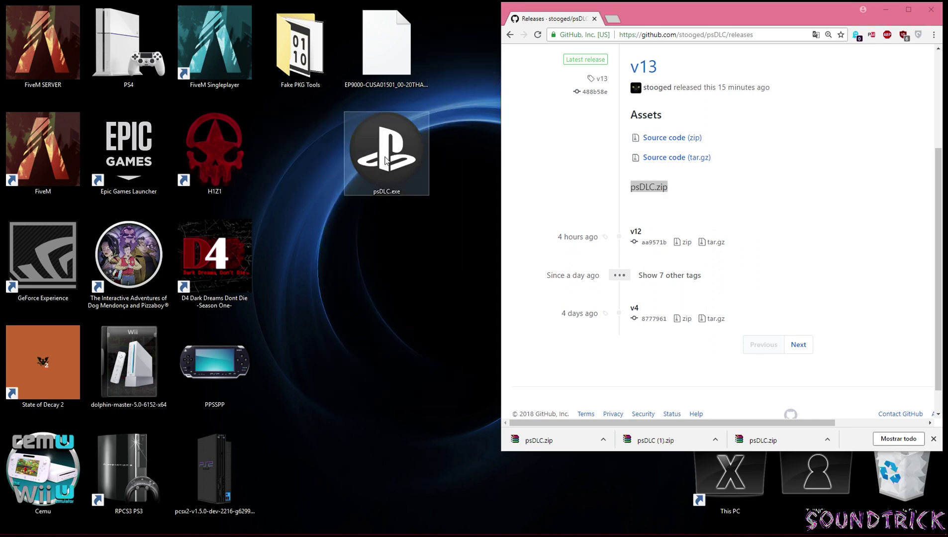
# Move psDLC.exe from the desktop into the Fake PKG Tools folder.
pyautogui.moveTo(385, 159); pyautogui.dragTo(299, 159)
pyautogui.moveTo(670, 67); pyautogui.dragTo(629, 66)
pyautogui.click(299, 153)
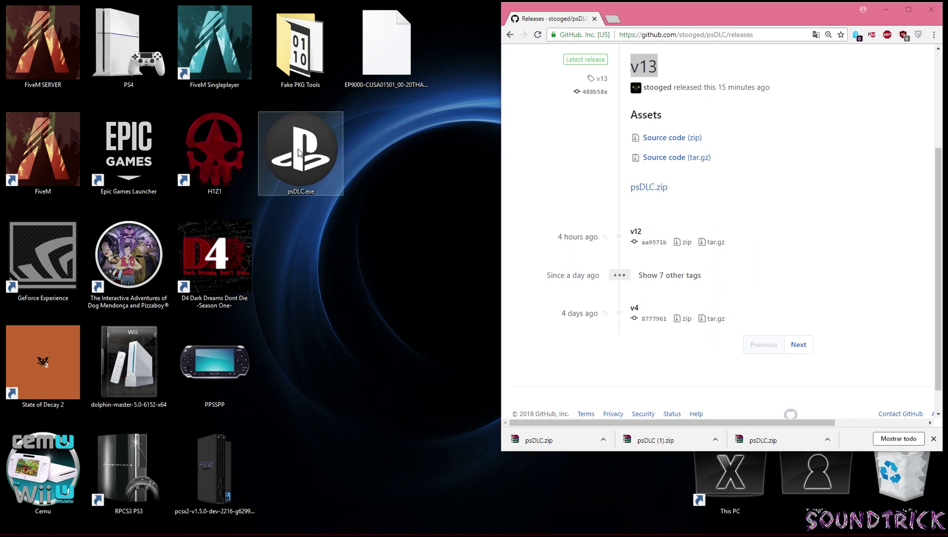
pyautogui.moveTo(299, 153); pyautogui.dragTo(294, 47)
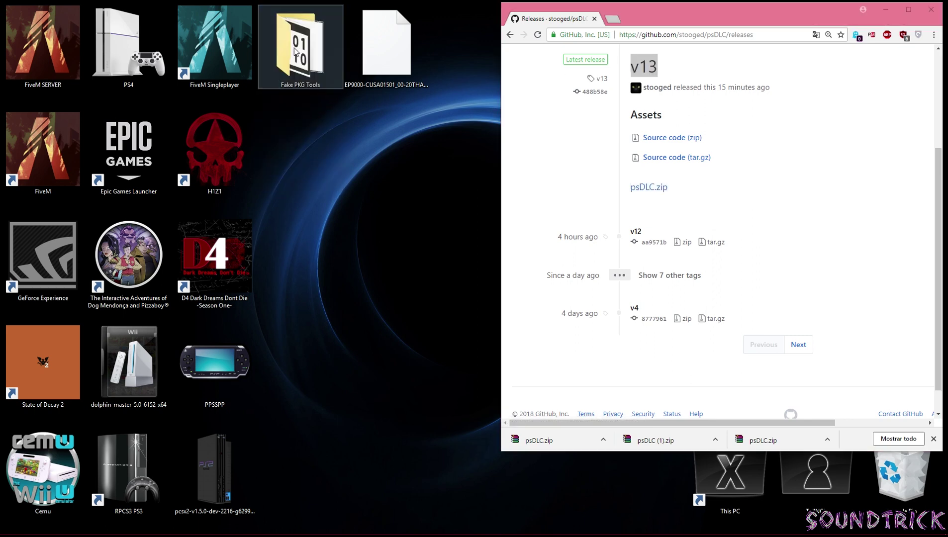
# Run psDLC.exe as administrator from the Fake PKG Tools folder and have that folder open beside it.
pyautogui.doubleClick(294, 47)
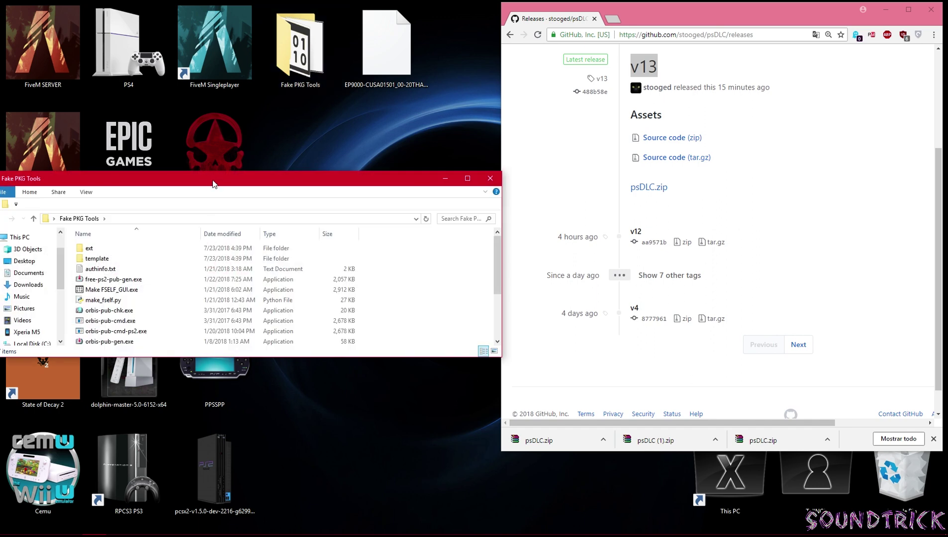
pyautogui.moveTo(214, 184); pyautogui.dragTo(256, 153)
pyautogui.scroll(-3, 224, 248)
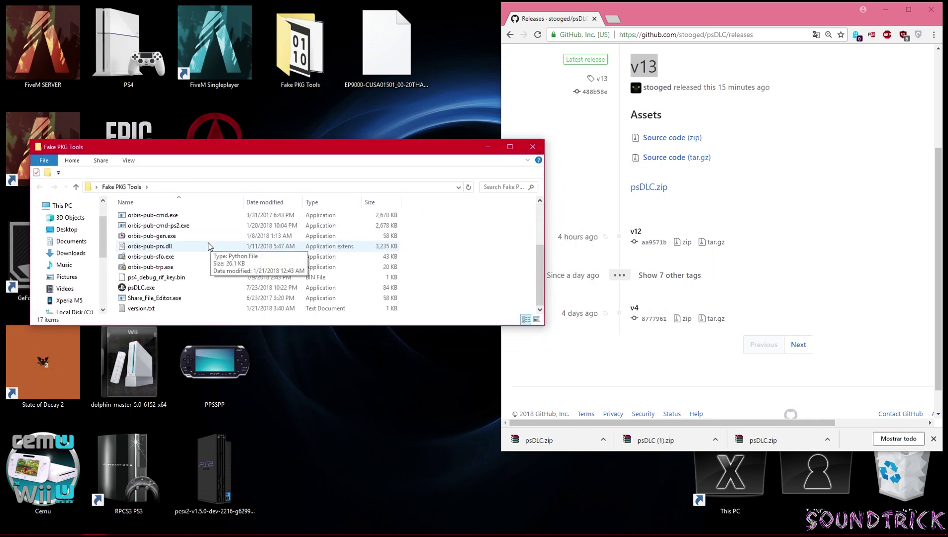
pyautogui.rightClick(148, 292)
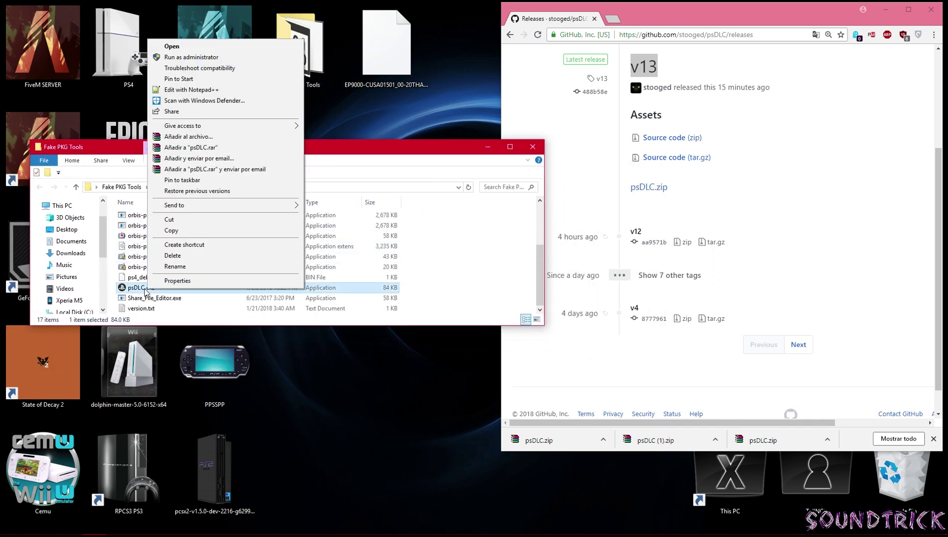
pyautogui.click(202, 59)
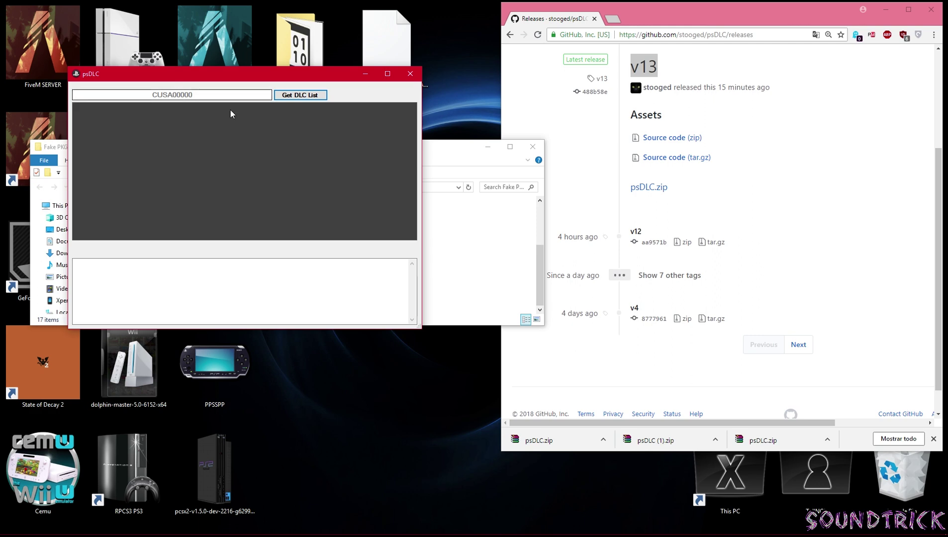
pyautogui.moveTo(198, 74); pyautogui.dragTo(611, 274)
pyautogui.doubleClick(313, 50)
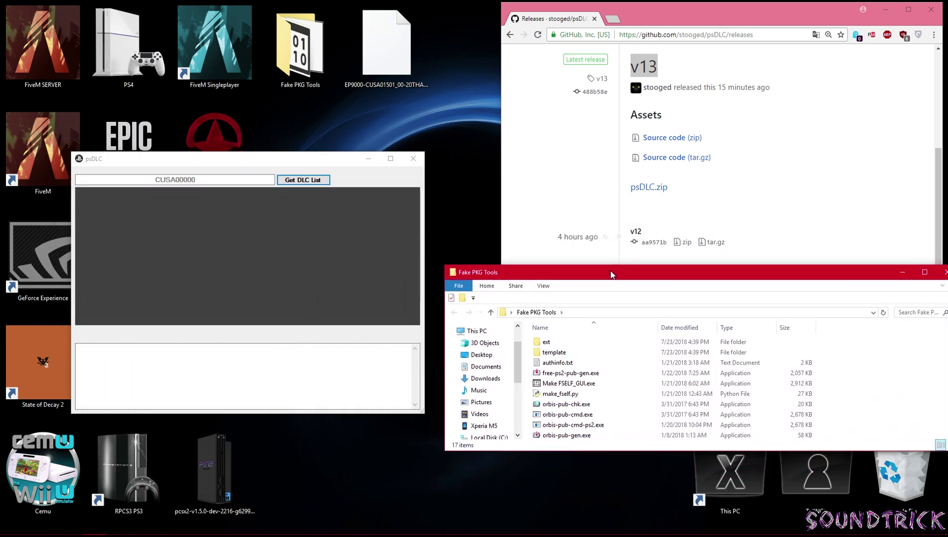
# Copy the desktop theme package's name EP9000-CUSA01501_00-20THANNITHEME001, without extension, into psDLC's title ID field.
pyautogui.click(404, 84)
pyautogui.click(382, 84)
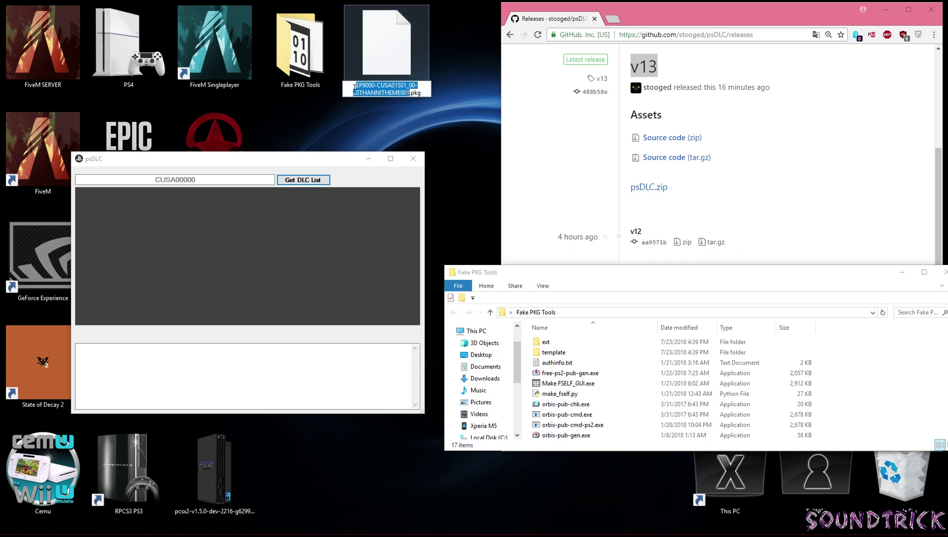
pyautogui.rightClick(388, 93)
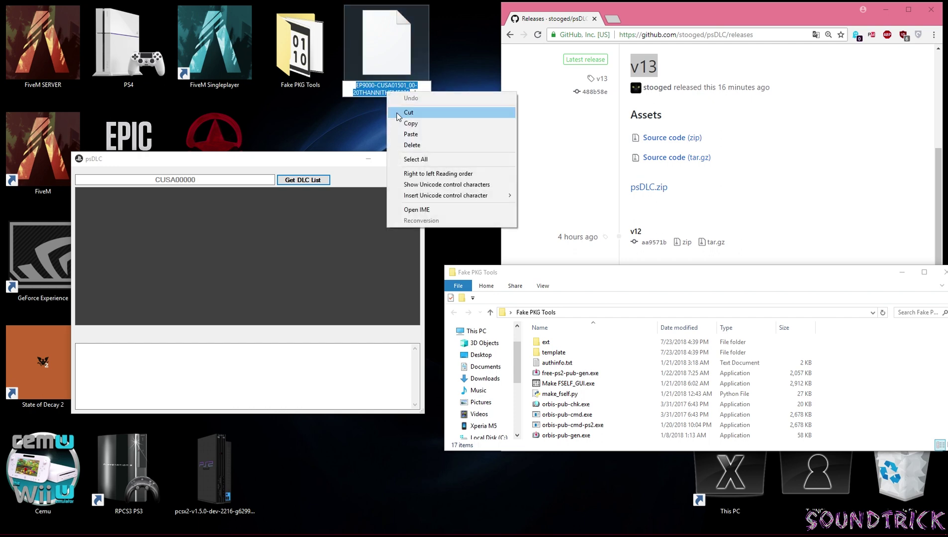
pyautogui.click(421, 125)
pyautogui.click(189, 180)
pyautogui.rightClick(189, 180)
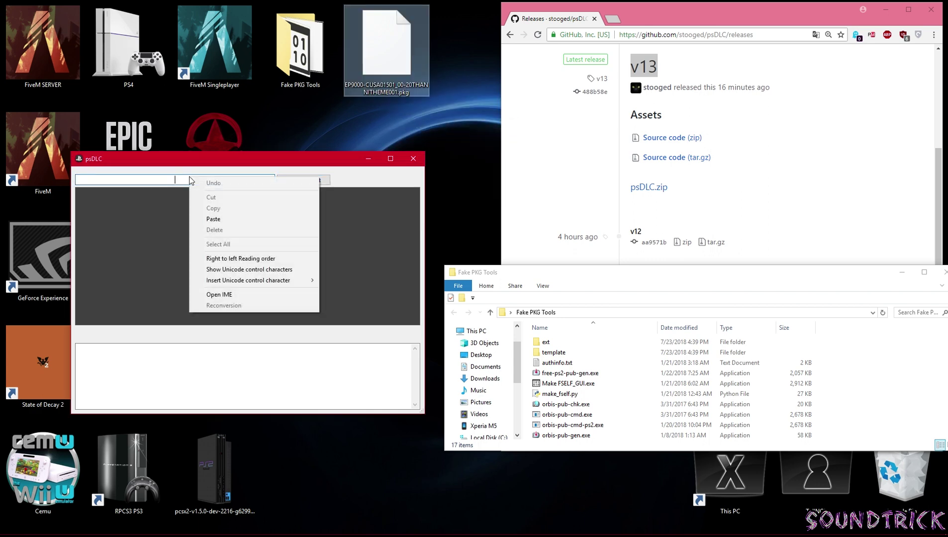
pyautogui.click(215, 220)
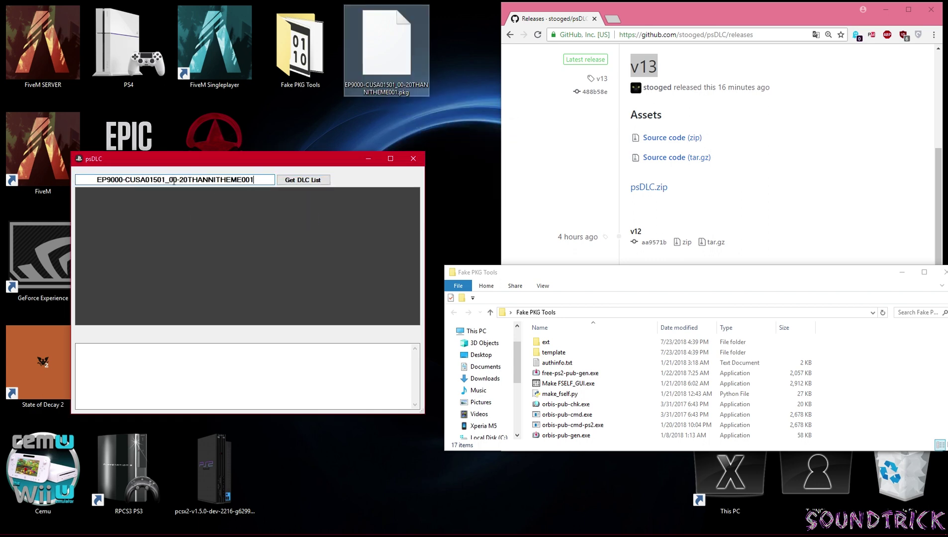
# Retrieve the DLC list for the ID entered in psDLC.
pyautogui.scroll(-3, 577, 388)
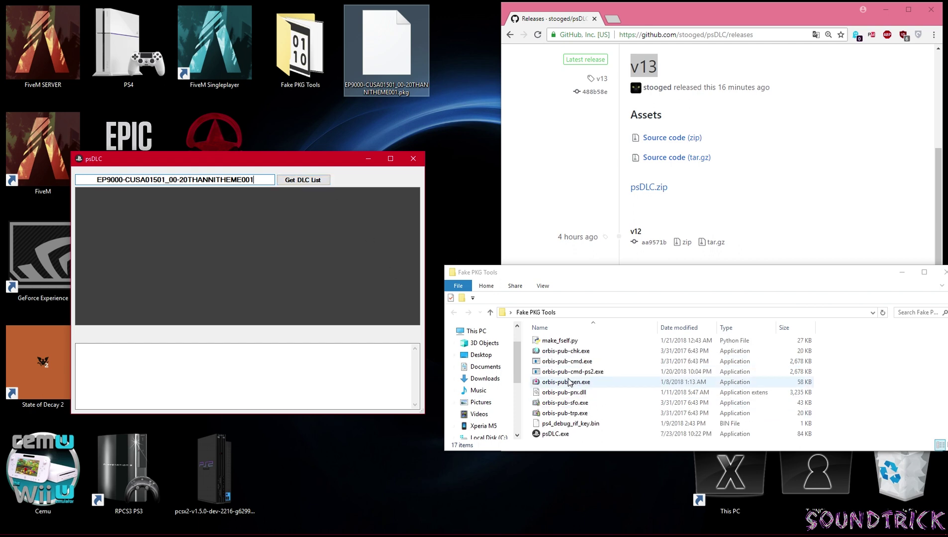
pyautogui.scroll(3, 575, 387)
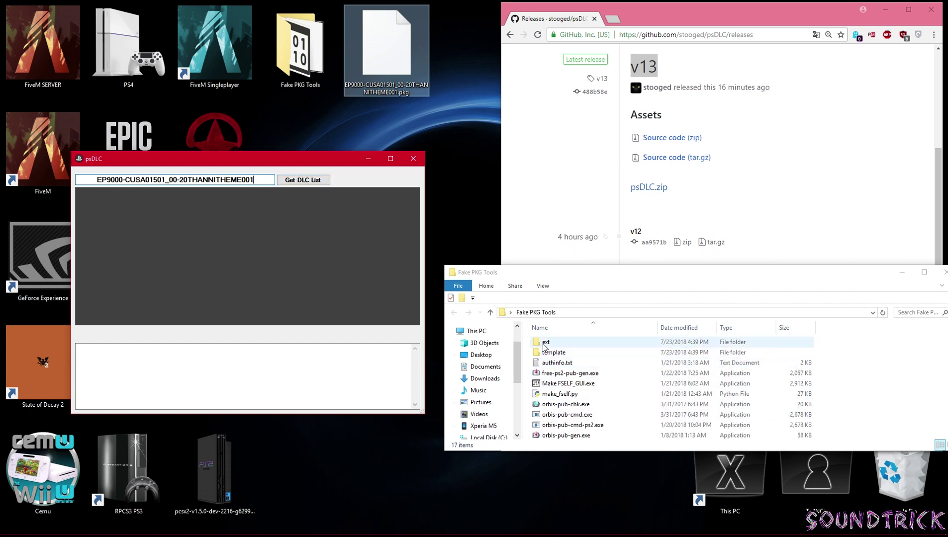
pyautogui.click(303, 180)
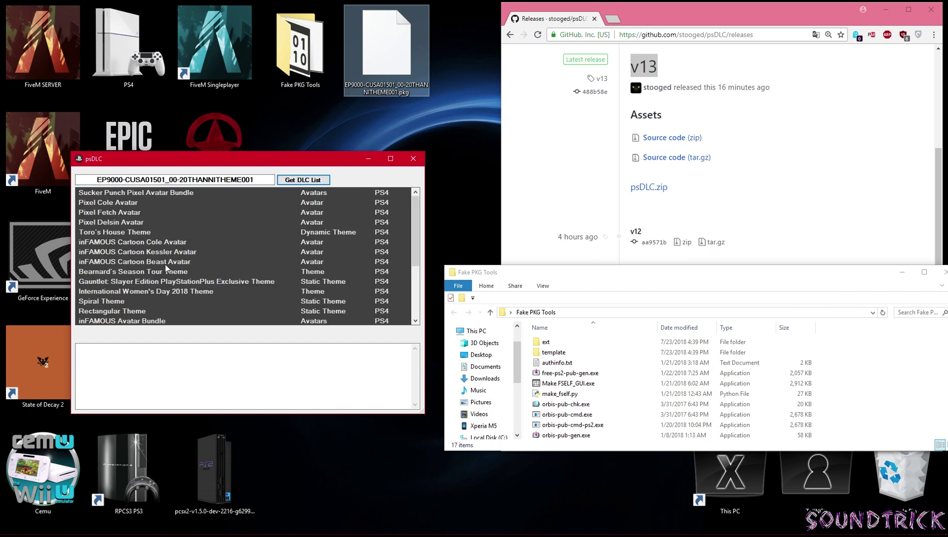
# Create a fake package for the PlayStation 20th Anniversary static theme from the DLC list.
pyautogui.scroll(-1, 121, 256)
pyautogui.scroll(-2, 121, 256)
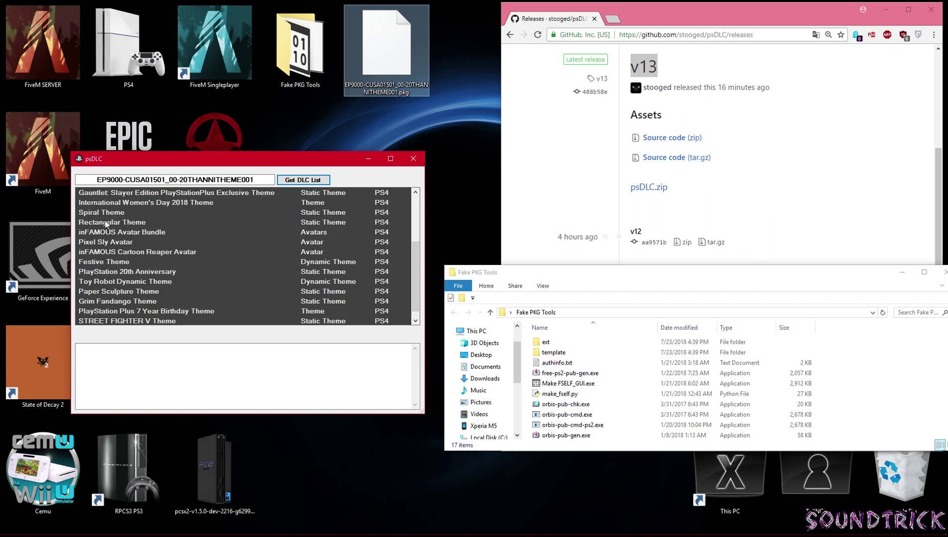
pyautogui.scroll(-1, 110, 235)
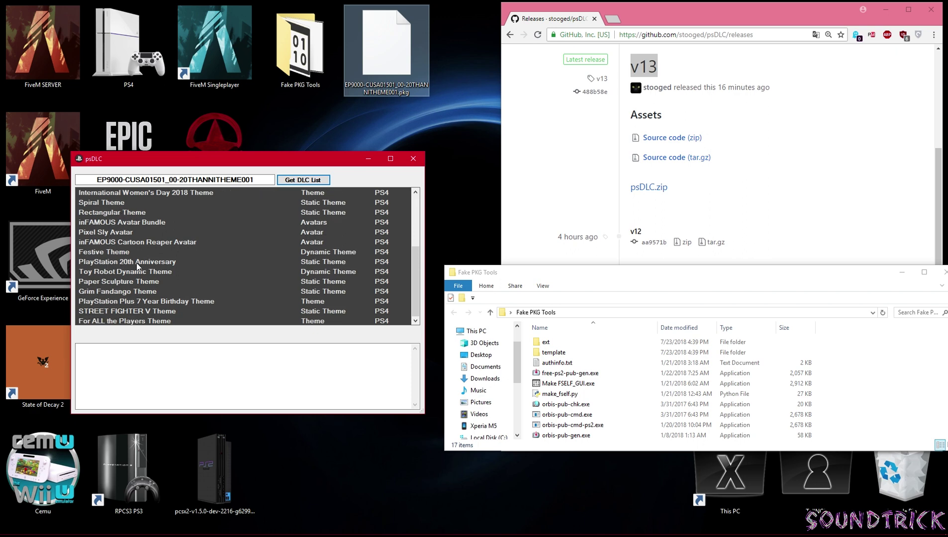
pyautogui.click(175, 261)
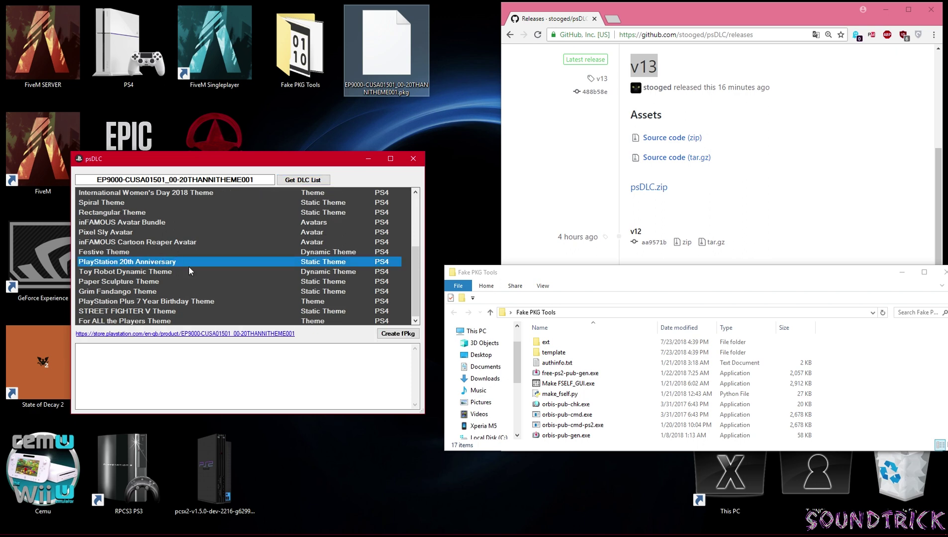
pyautogui.click(394, 335)
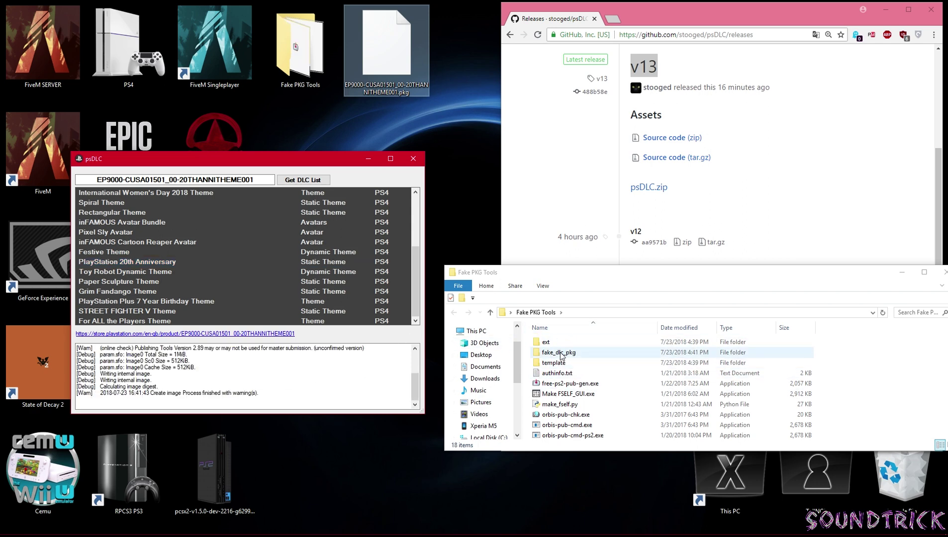
# Move the generated PKG file from the fake_dlc_pkg folder to the desktop and close the folder and psDLC windows.
pyautogui.doubleClick(561, 354)
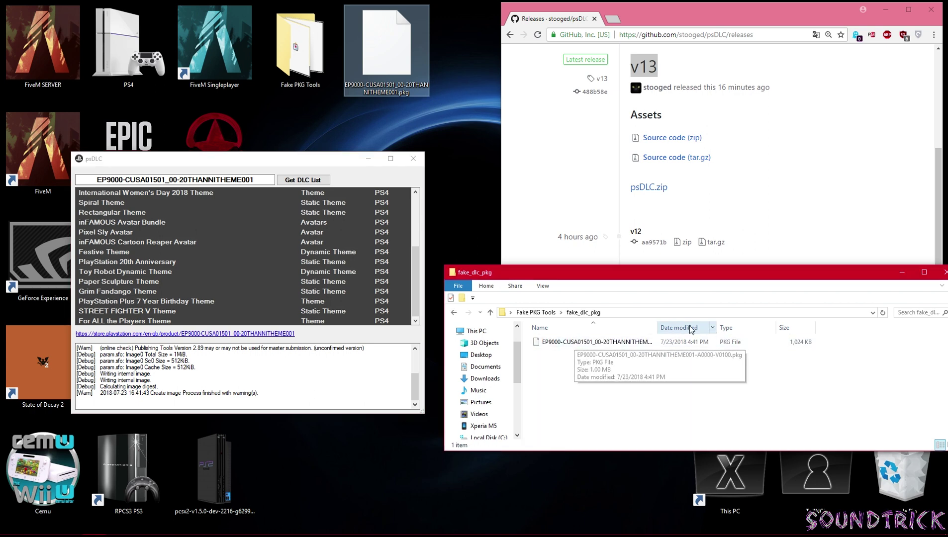
pyautogui.moveTo(658, 328); pyautogui.dragTo(755, 327)
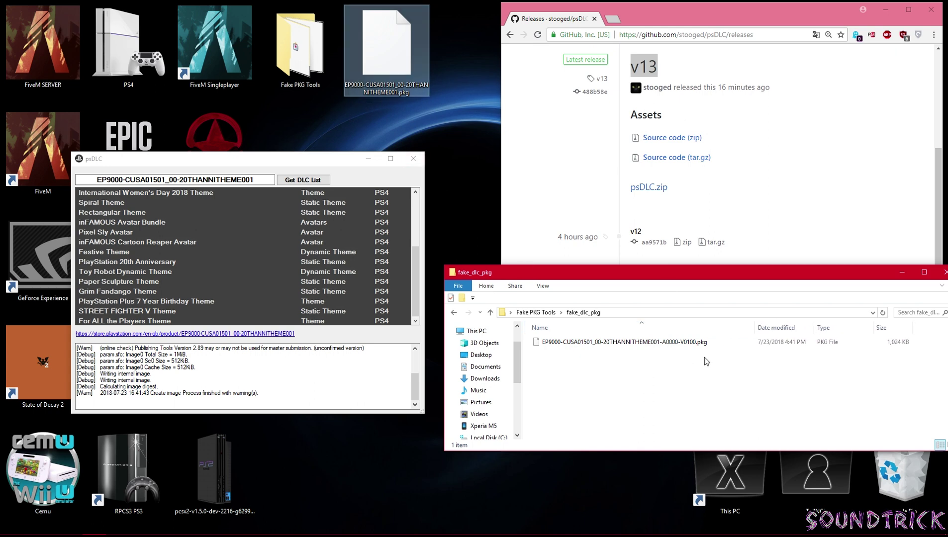
pyautogui.moveTo(672, 342); pyautogui.dragTo(465, 76)
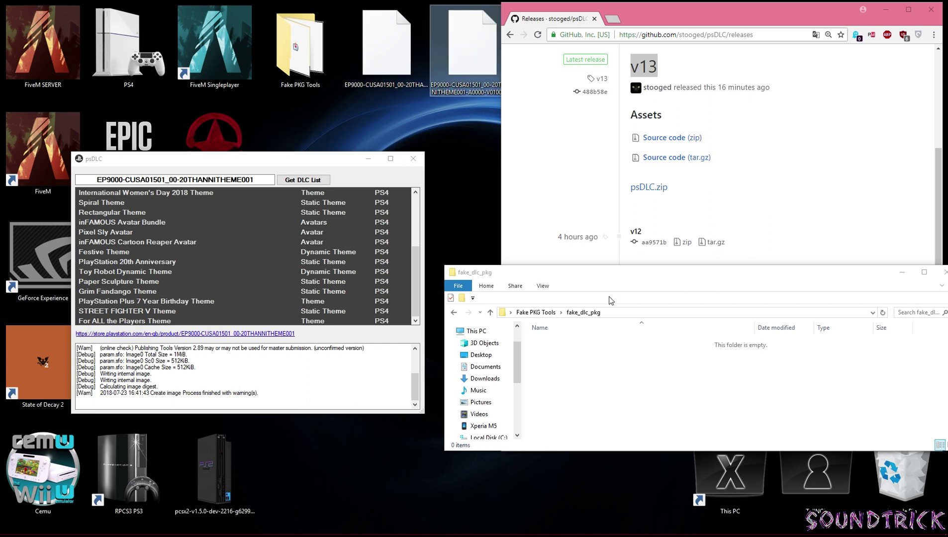
pyautogui.click(945, 273)
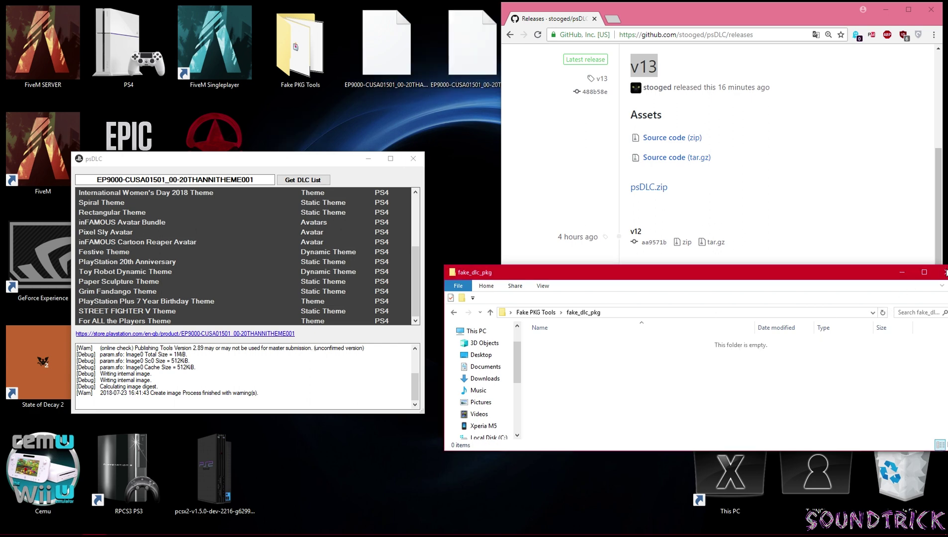
pyautogui.click(413, 158)
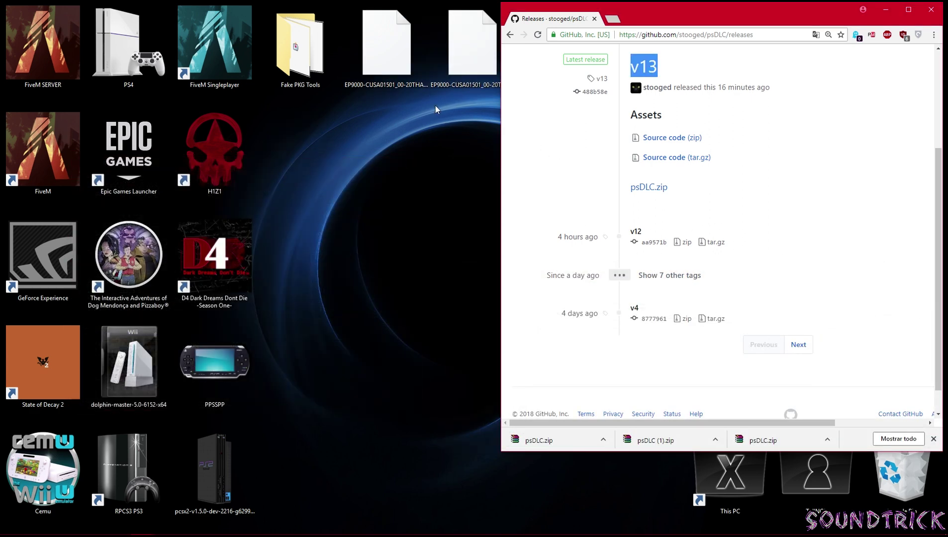
# Place the two EP9000-CUSA01501 PKG files side by side below the Fake PKG Tools folder on the desktop.
pyautogui.moveTo(472, 115); pyautogui.dragTo(309, 158)
pyautogui.click(333, 249)
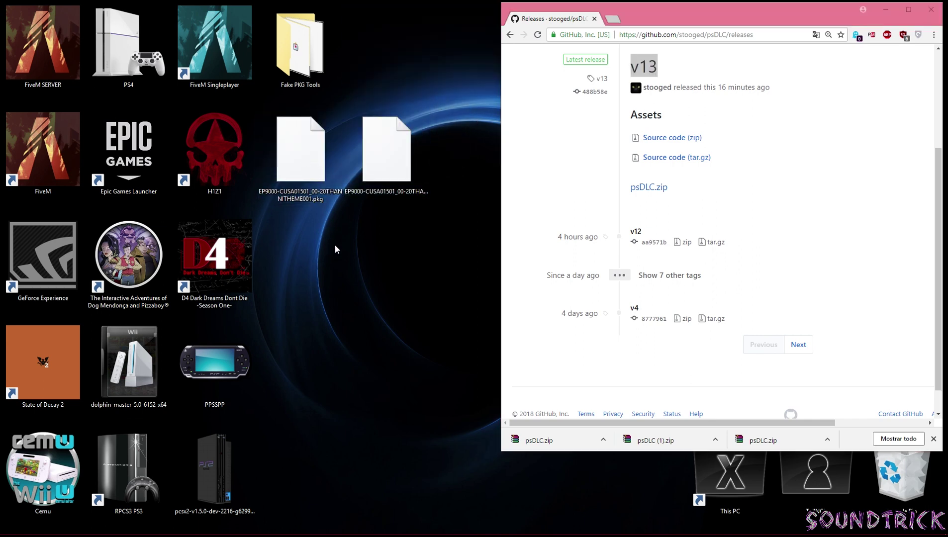
pyautogui.click(409, 169)
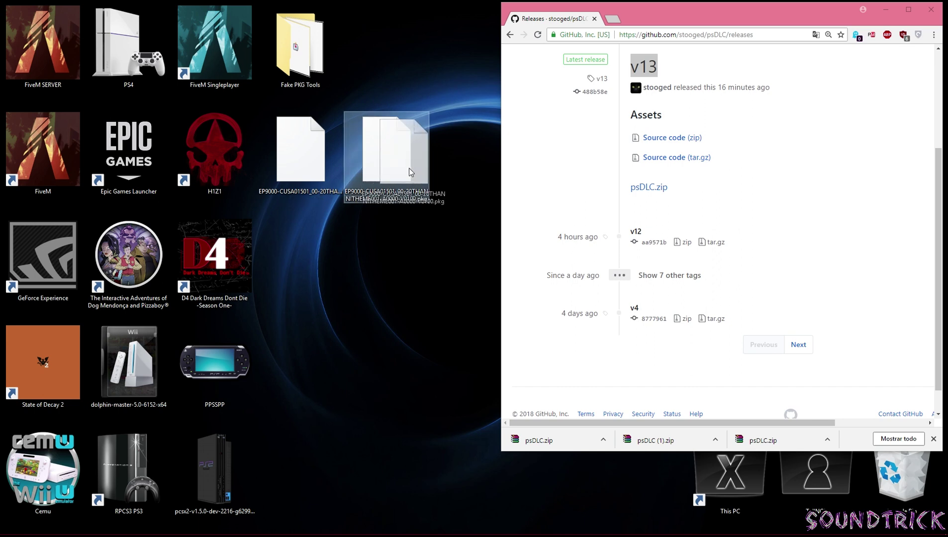
# Quick-format the PS4 PKG (E:) drive as exFAT with a 128-kilobyte allocation unit size, then close the format dialog.
pyautogui.doubleClick(289, 47)
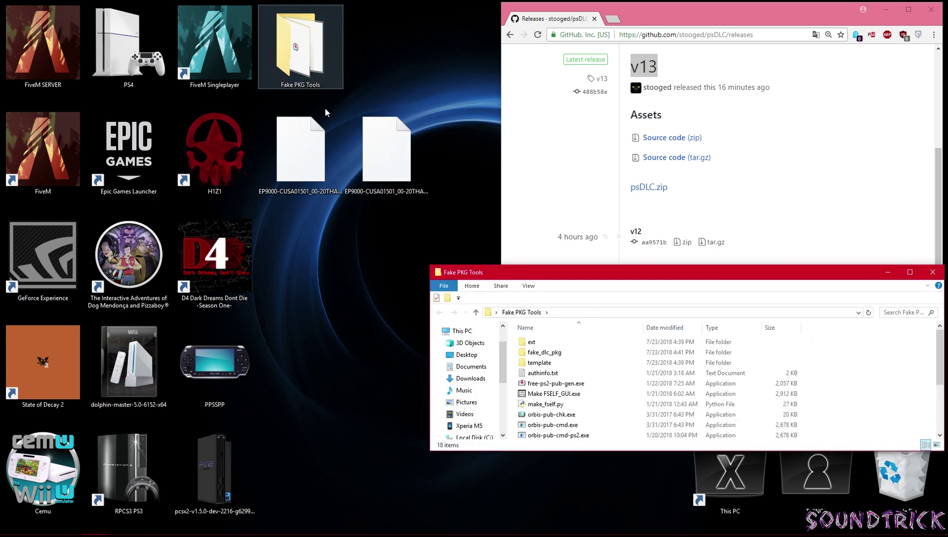
pyautogui.click(462, 331)
pyautogui.scroll(-2, 640, 372)
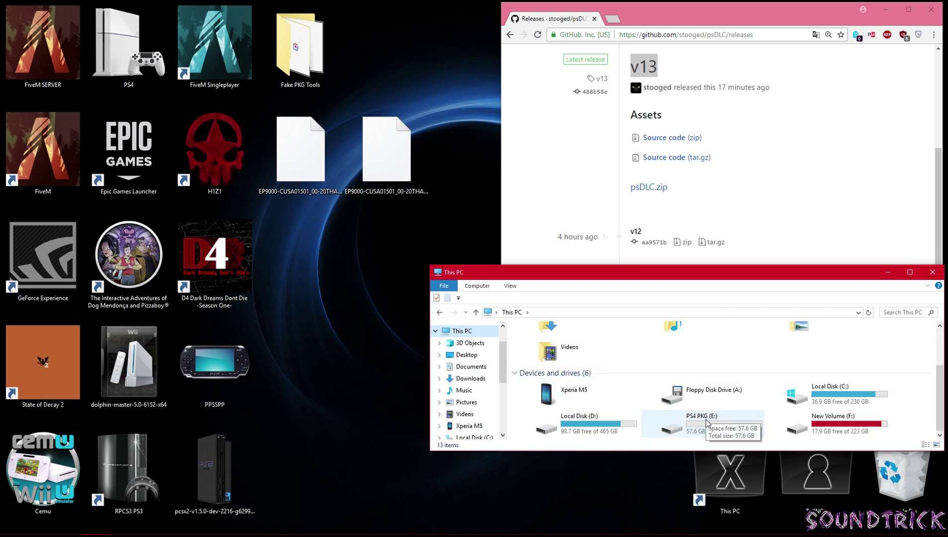
pyautogui.rightClick(707, 422)
pyautogui.click(738, 339)
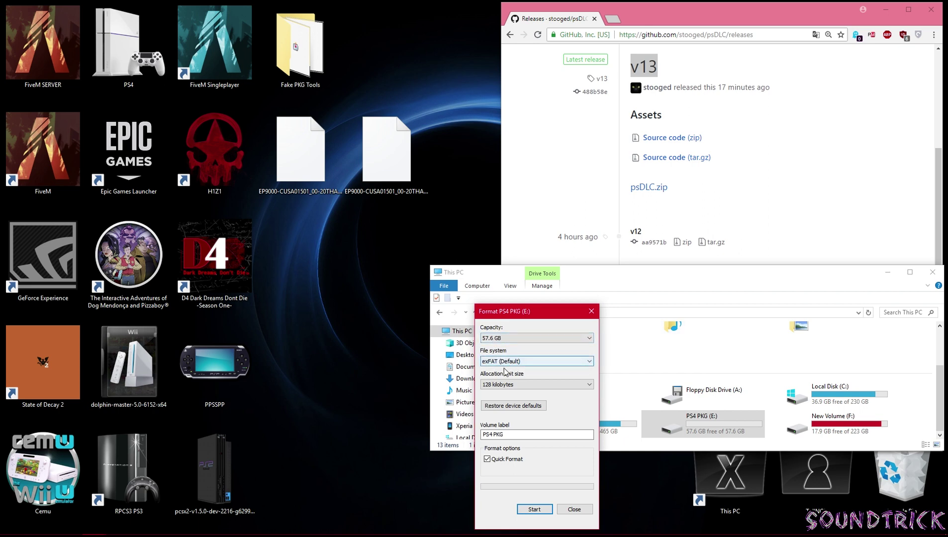
pyautogui.click(535, 511)
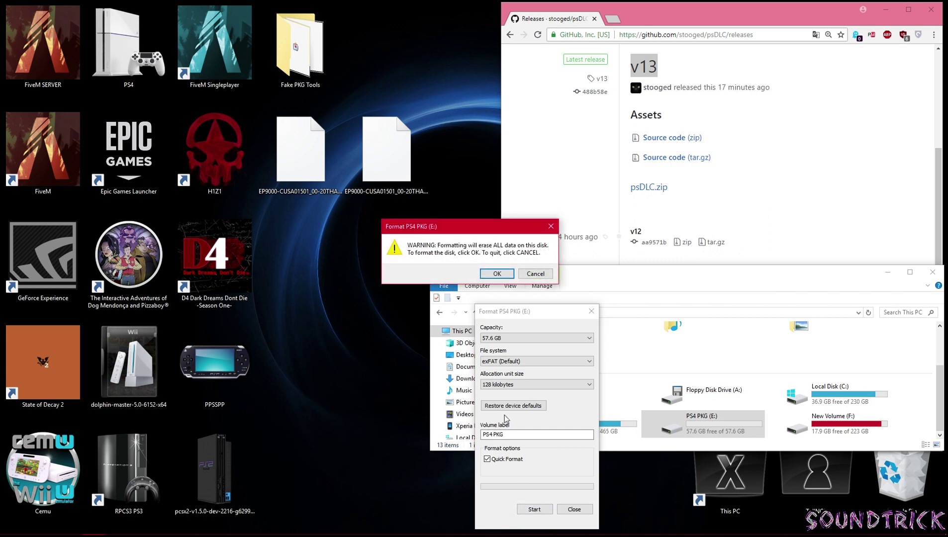
pyautogui.click(488, 272)
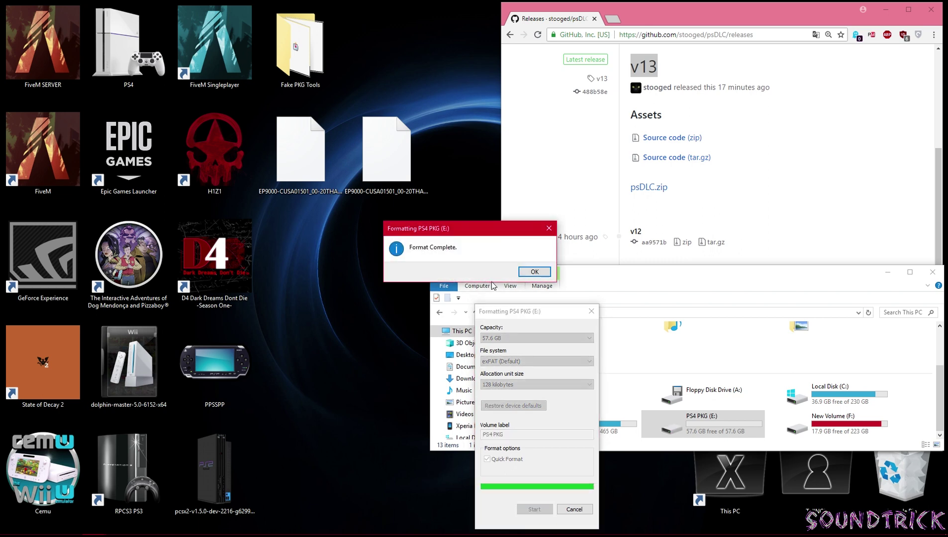
pyautogui.click(538, 274)
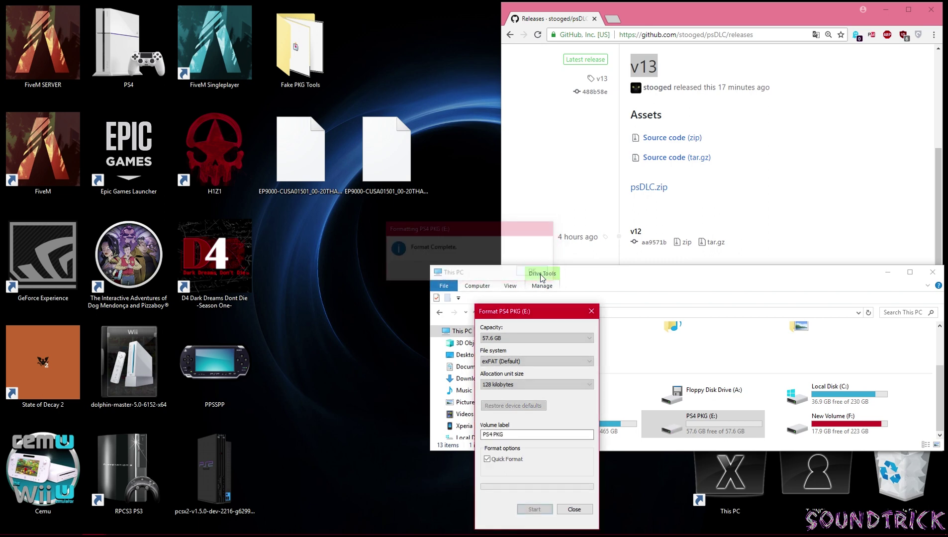
pyautogui.click(591, 312)
# Copy the two EP9000-CUSA01501 PKG files from the desktop to the root of the PS4 PKG (E:) drive.
pyautogui.doubleClick(674, 429)
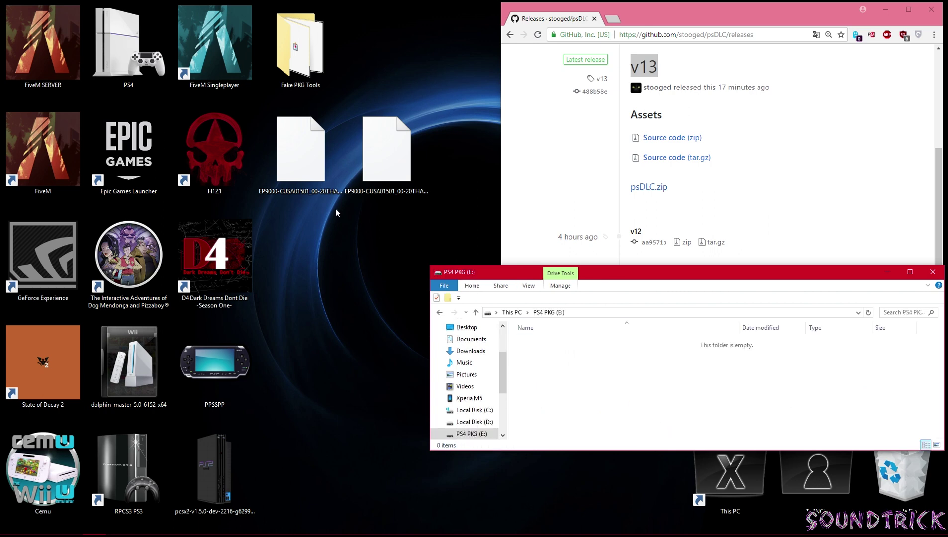
pyautogui.moveTo(414, 227); pyautogui.dragTo(297, 156)
pyautogui.rightClick(297, 156)
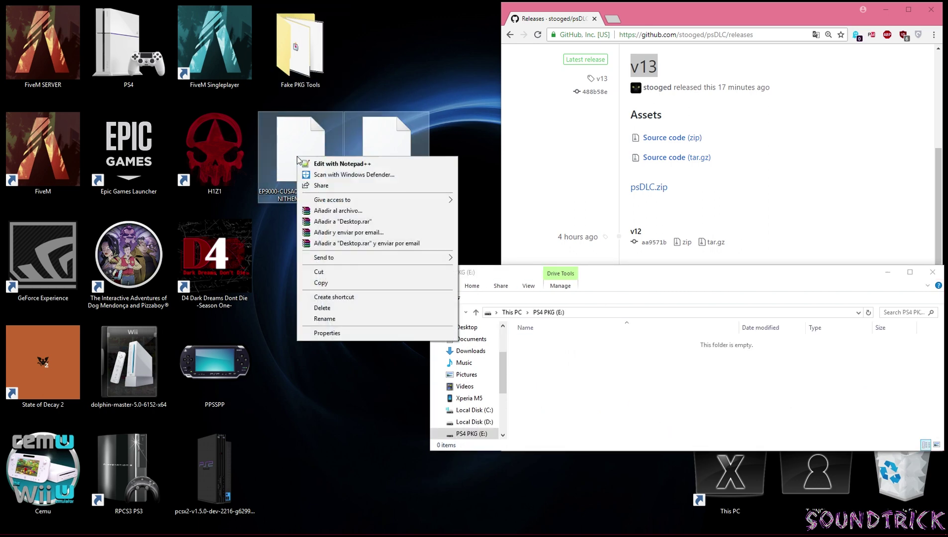
pyautogui.click(335, 283)
pyautogui.click(580, 372)
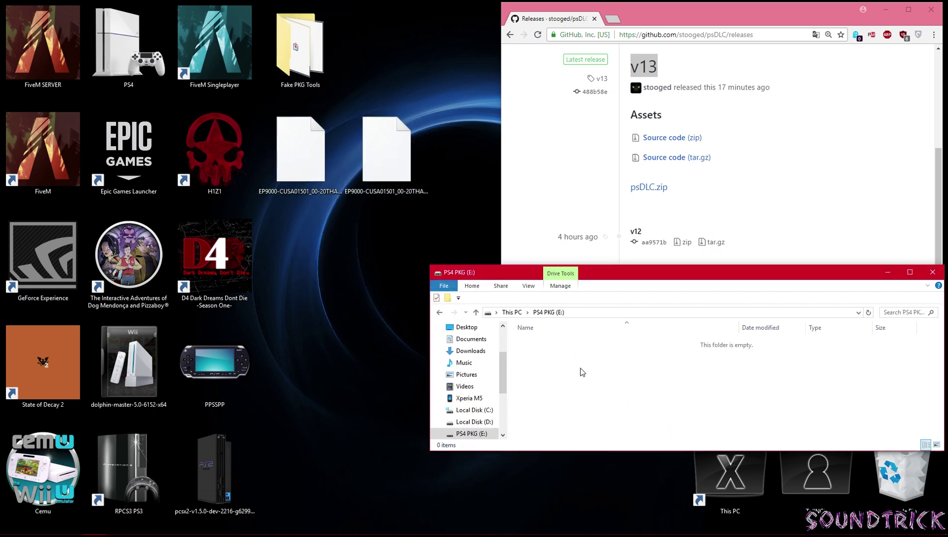
pyautogui.rightClick(580, 369)
pyautogui.click(605, 437)
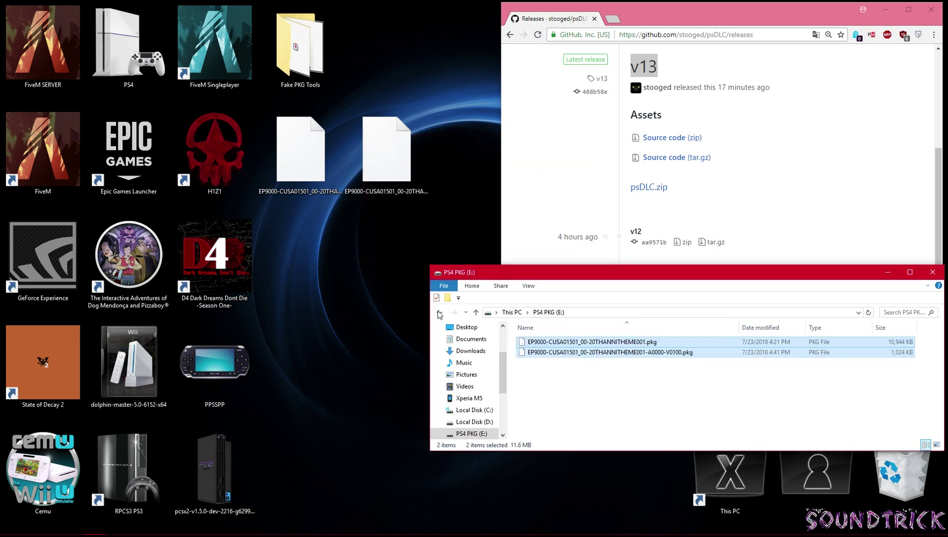
# Return to This PC and eject the PS4 PKG (E:) drive.
pyautogui.click(439, 313)
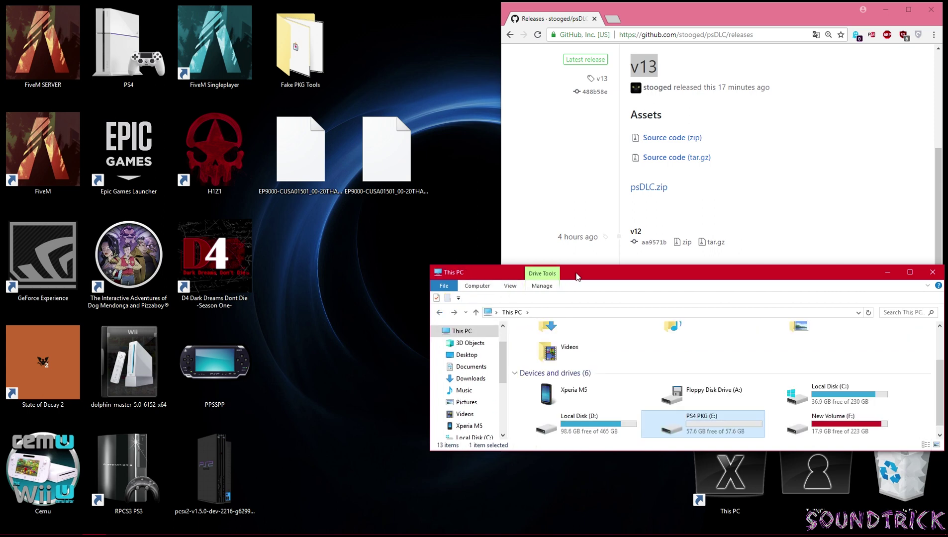
pyautogui.moveTo(576, 277); pyautogui.dragTo(344, 251)
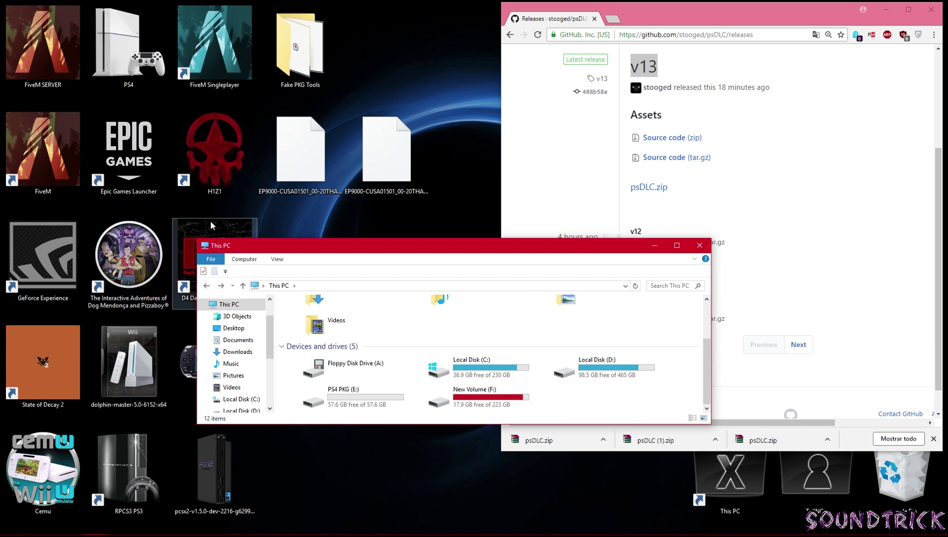
pyautogui.rightClick(350, 394)
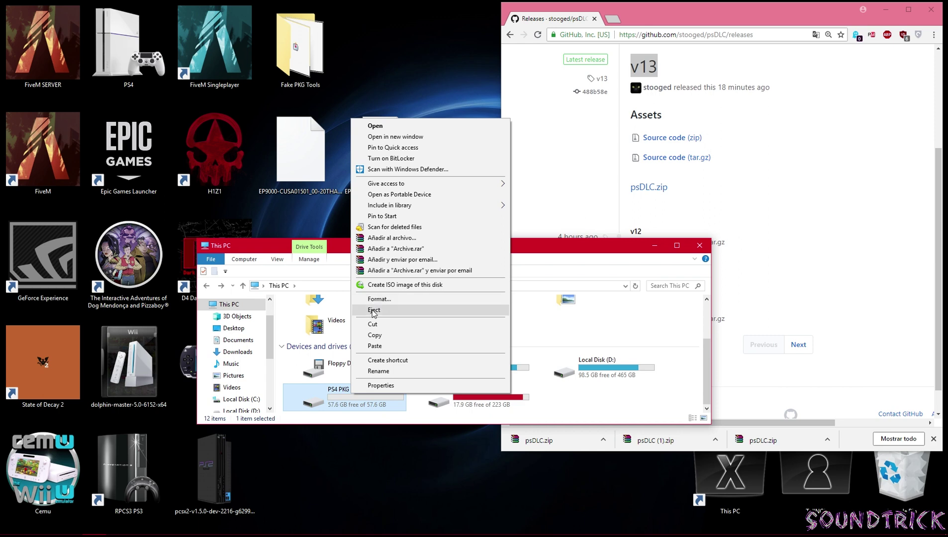
pyautogui.click(374, 310)
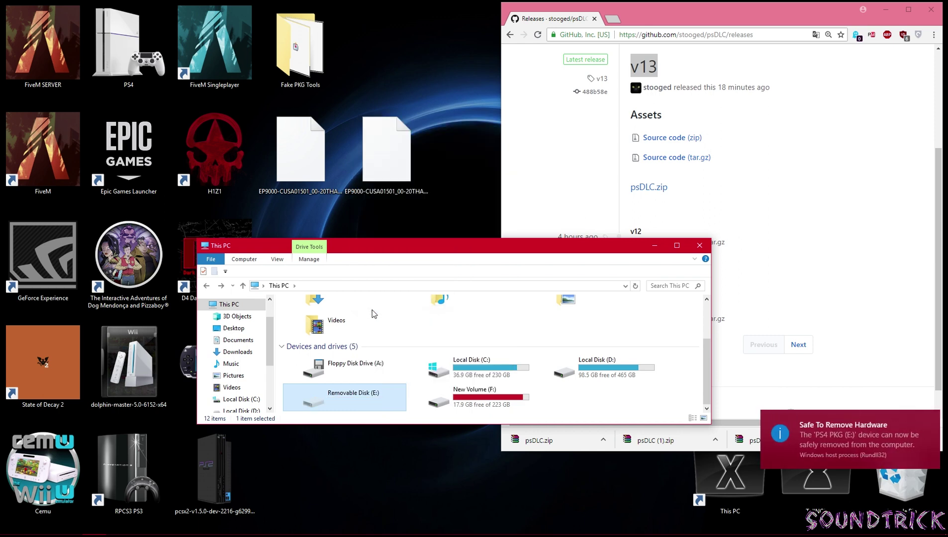